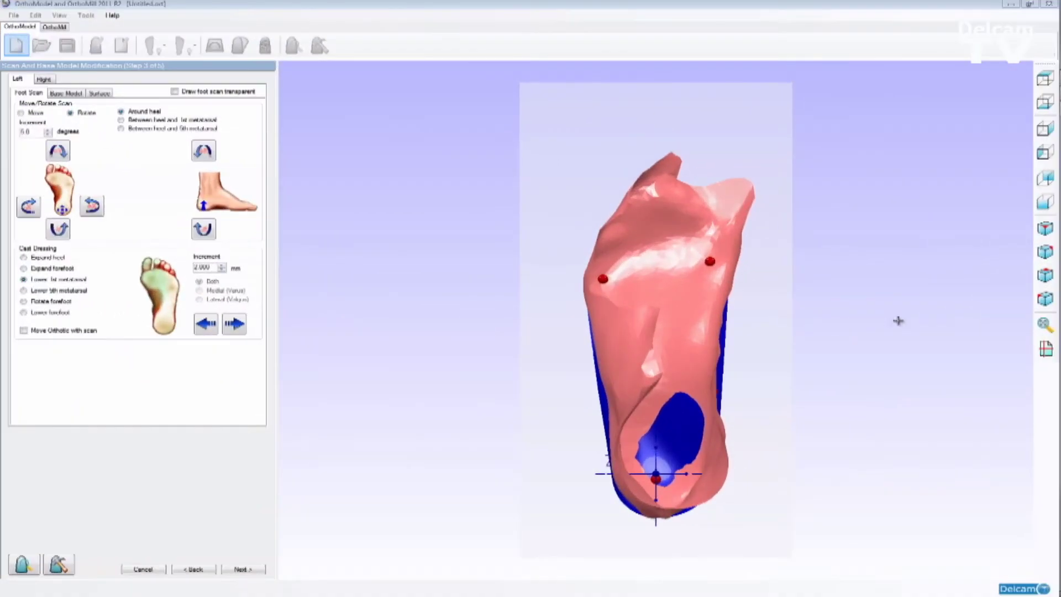
# Lower the first metatarsal of the left foot scan by 2 mm, checking the alignment from heel and side
pyautogui.moveTo(713, 496); pyautogui.dragTo(838, 220, button='middle')
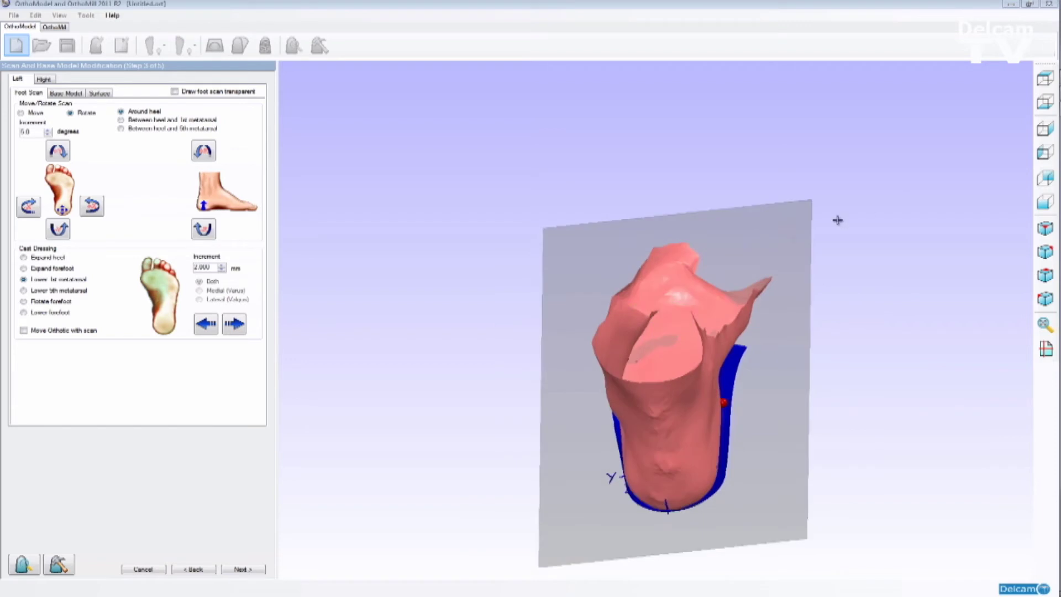
pyautogui.click(1044, 203)
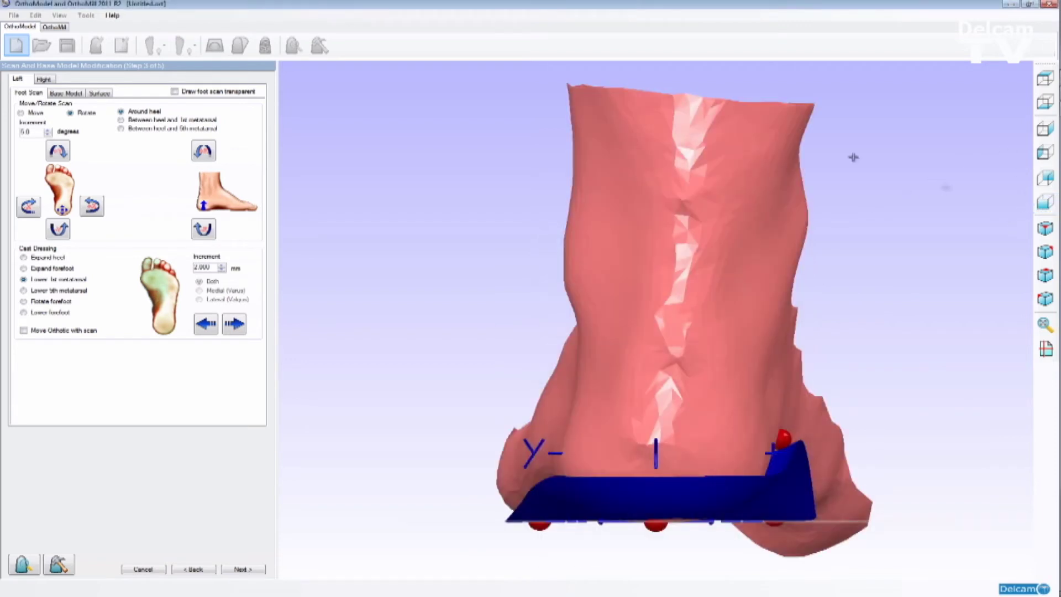
pyautogui.click(1046, 349)
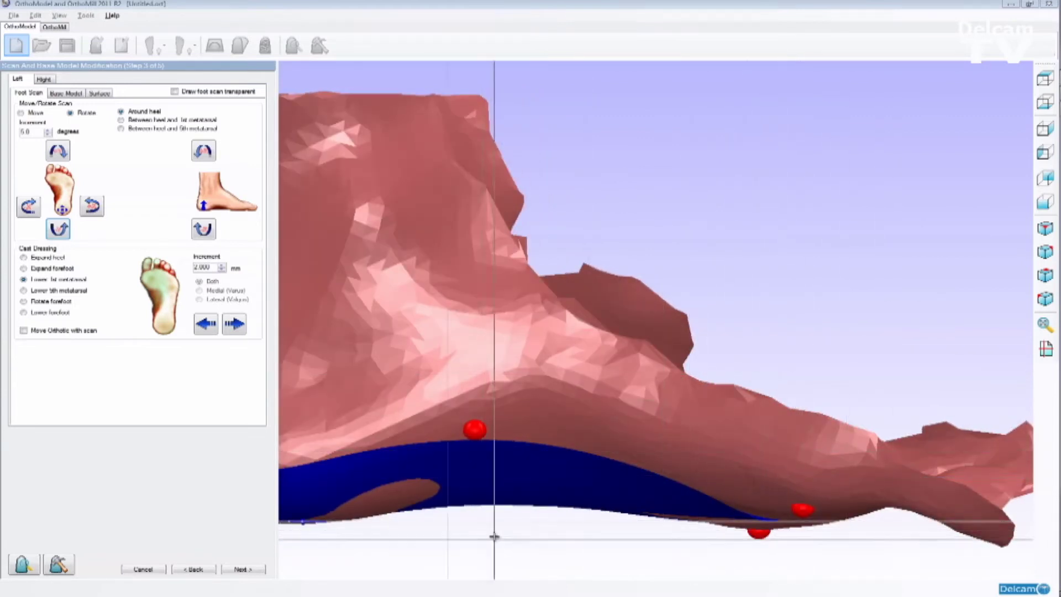
pyautogui.click(234, 324)
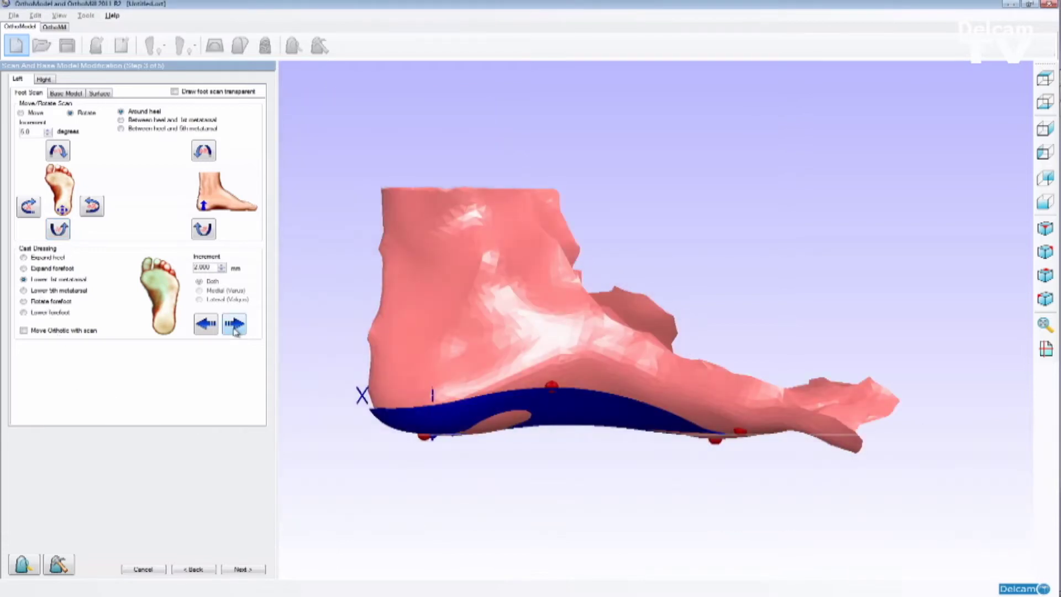
pyautogui.moveTo(412, 331); pyautogui.dragTo(490, 260, button='middle')
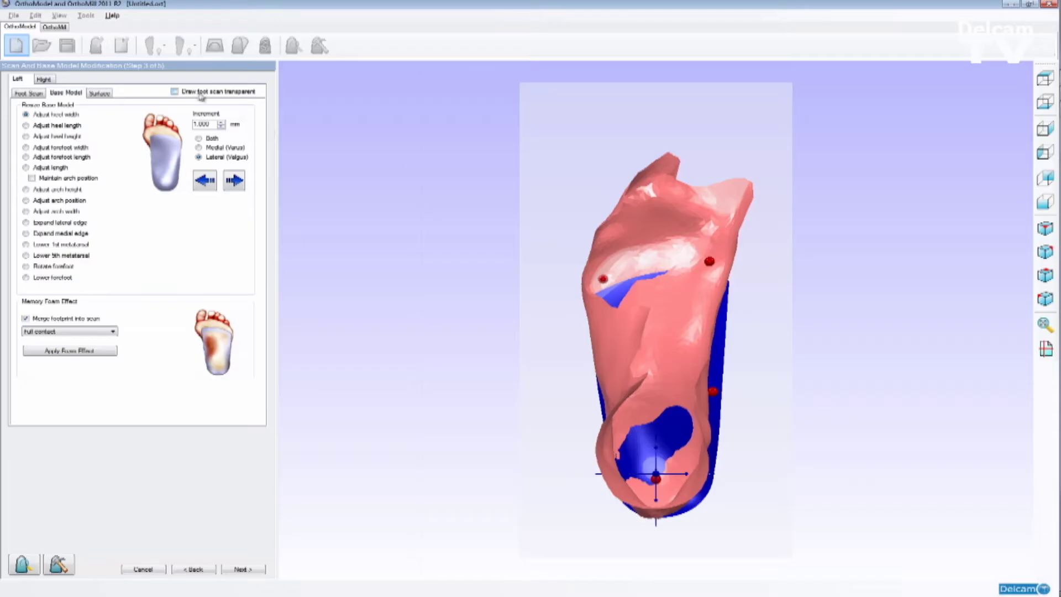
# Draw the foot scan transparent and widen the left base model's forefoot by 3 mm on the lateral (valgus) side
pyautogui.click(175, 92)
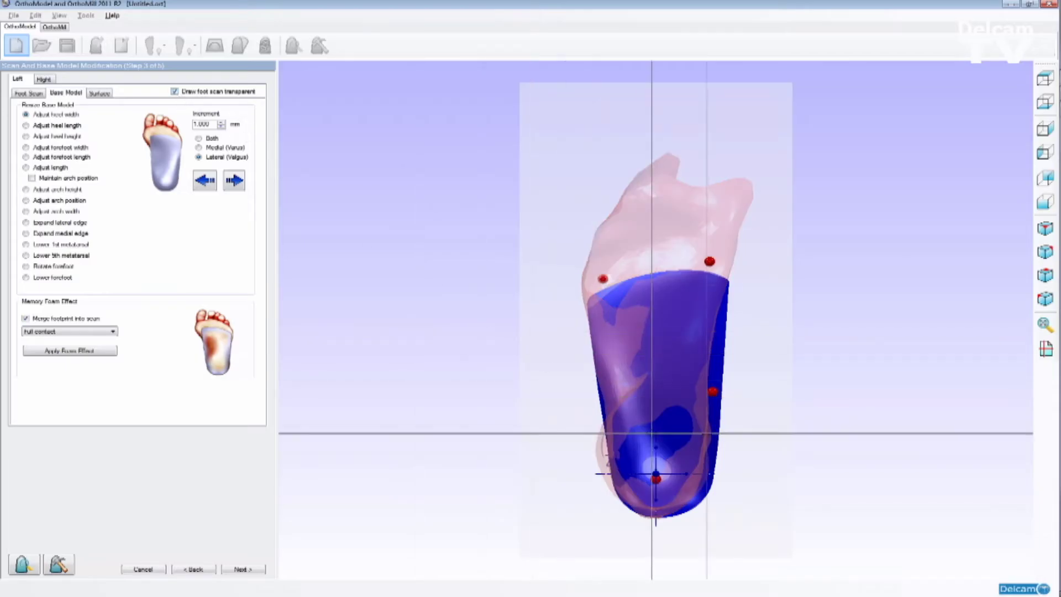
pyautogui.scroll(5, 701, 326)
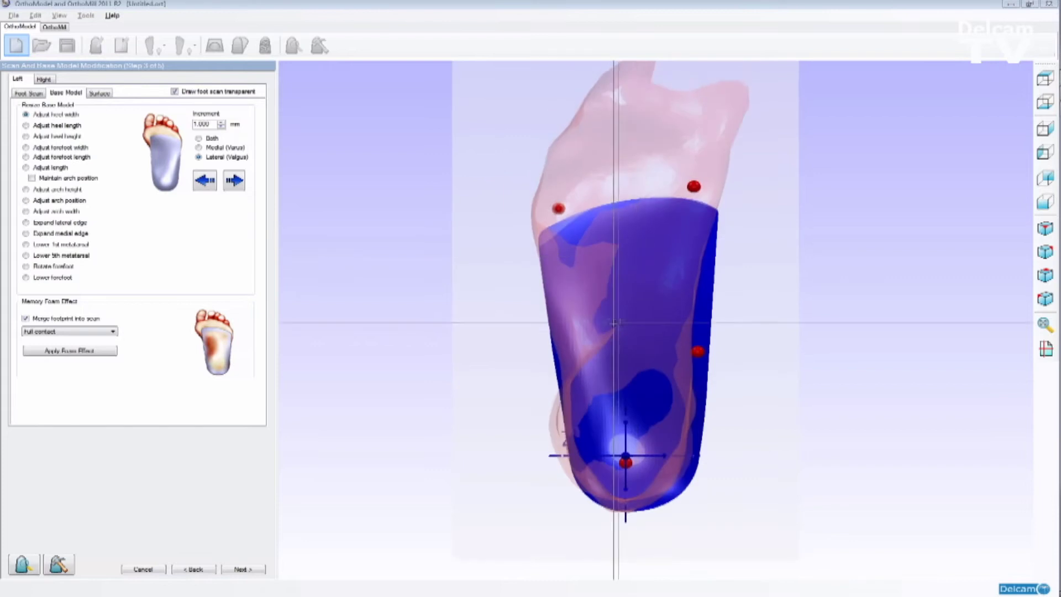
pyautogui.moveTo(638, 231); pyautogui.dragTo(624, 250, button='middle')
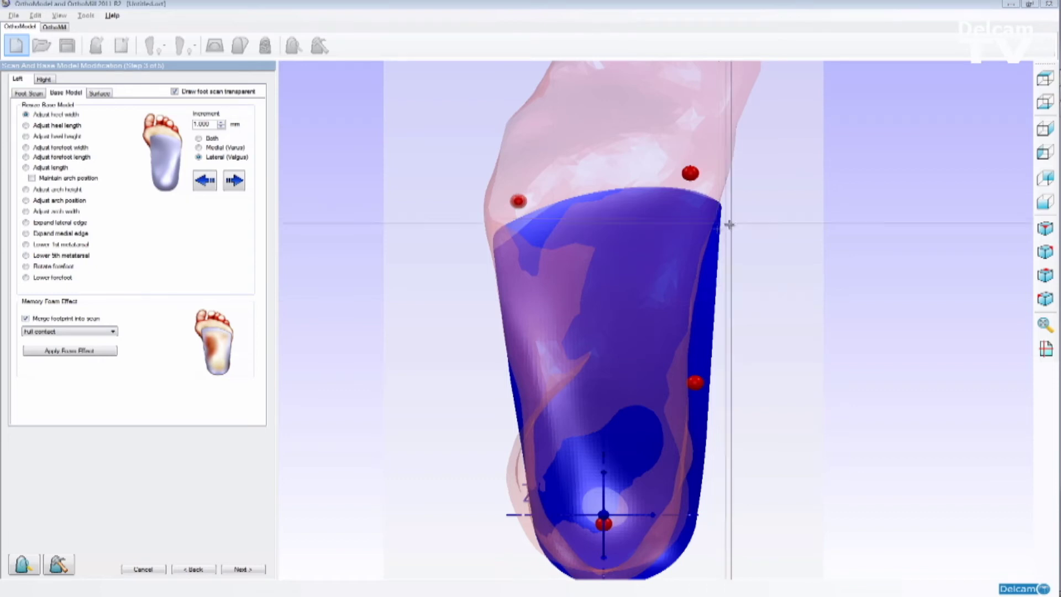
pyautogui.click(26, 149)
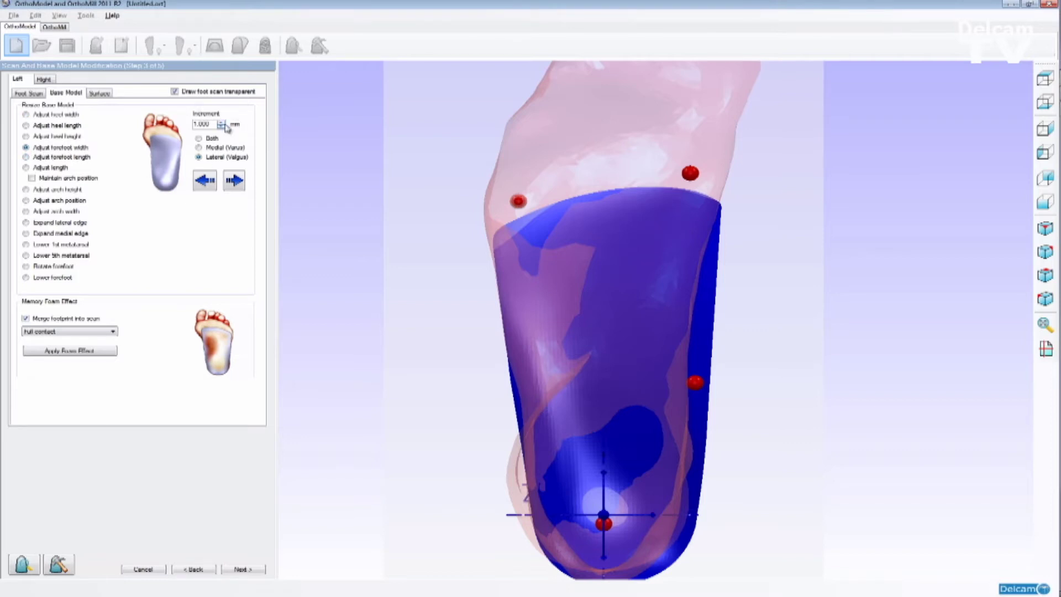
pyautogui.click(235, 182)
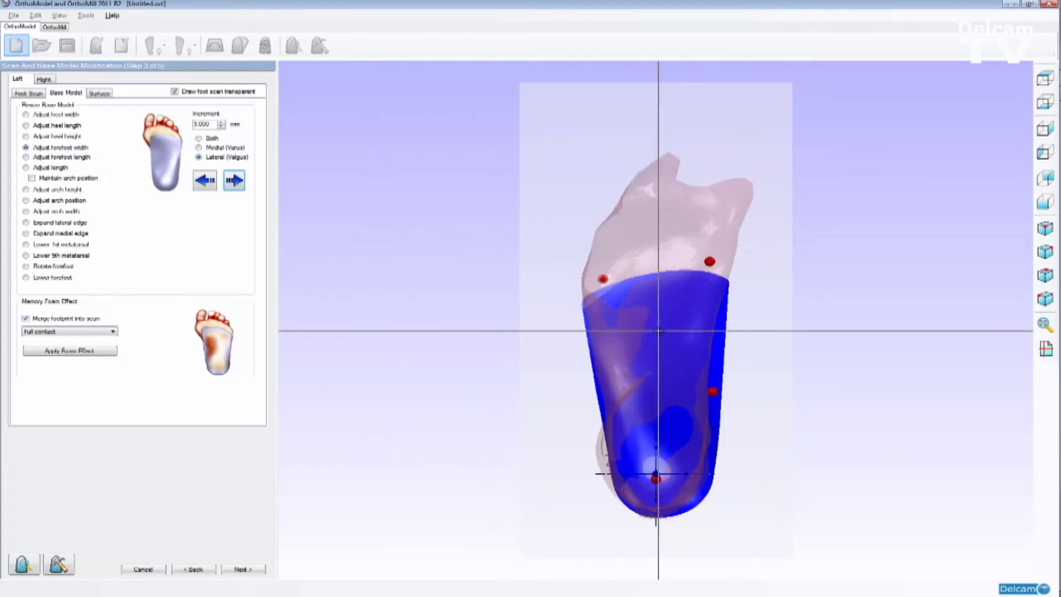
pyautogui.moveTo(655, 332); pyautogui.dragTo(586, 325, button='middle')
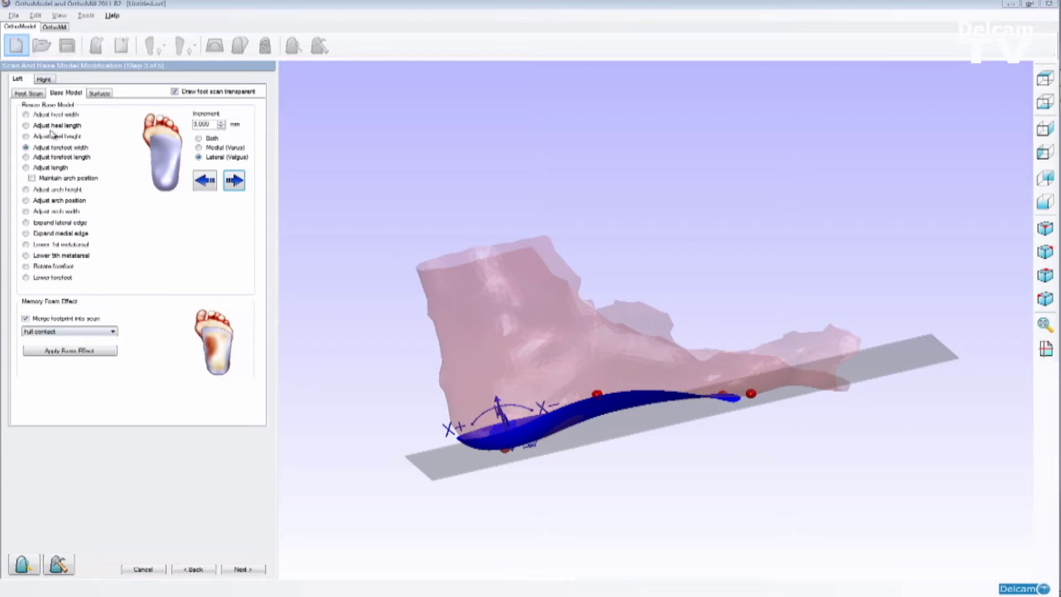
pyautogui.moveTo(530, 321); pyautogui.dragTo(611, 301, button='middle')
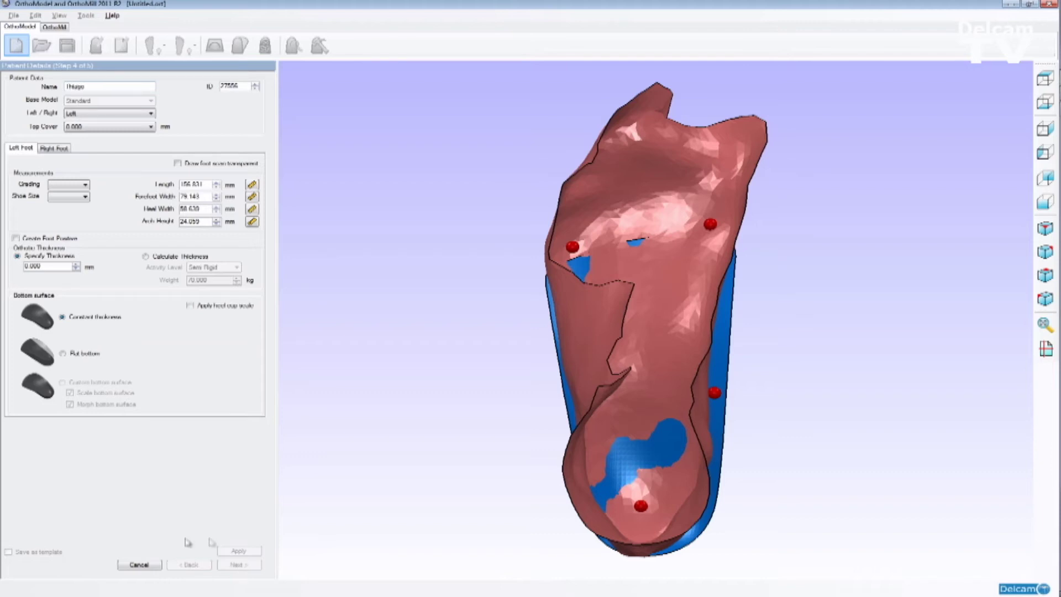
# Specify the left orthotic's thickness and finish its order details with Extrinsic rearfoot posting on the medial (varus) side
pyautogui.click(76, 265)
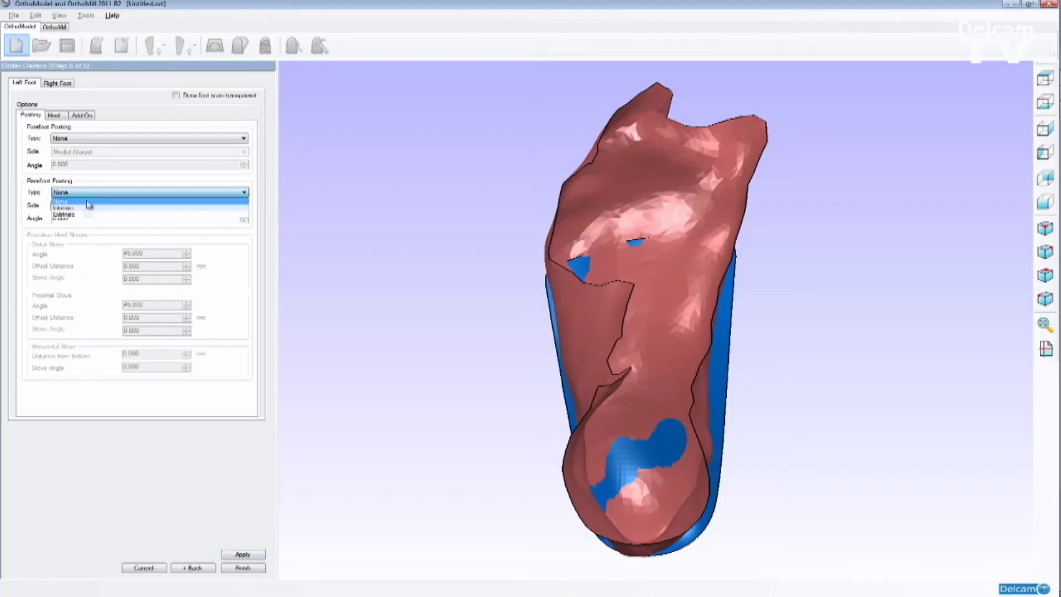
pyautogui.click(83, 215)
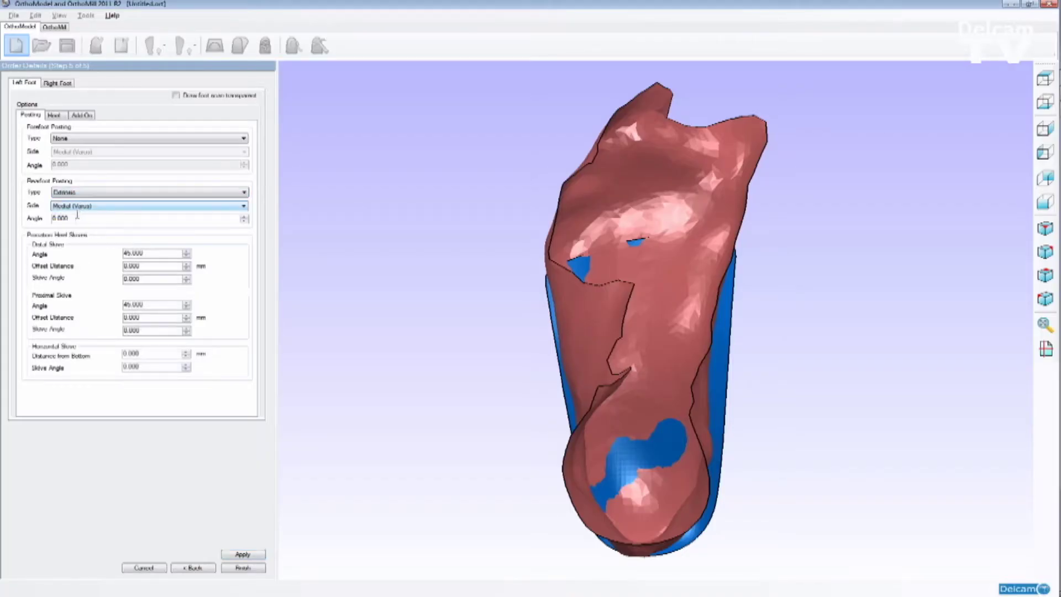
pyautogui.click(55, 115)
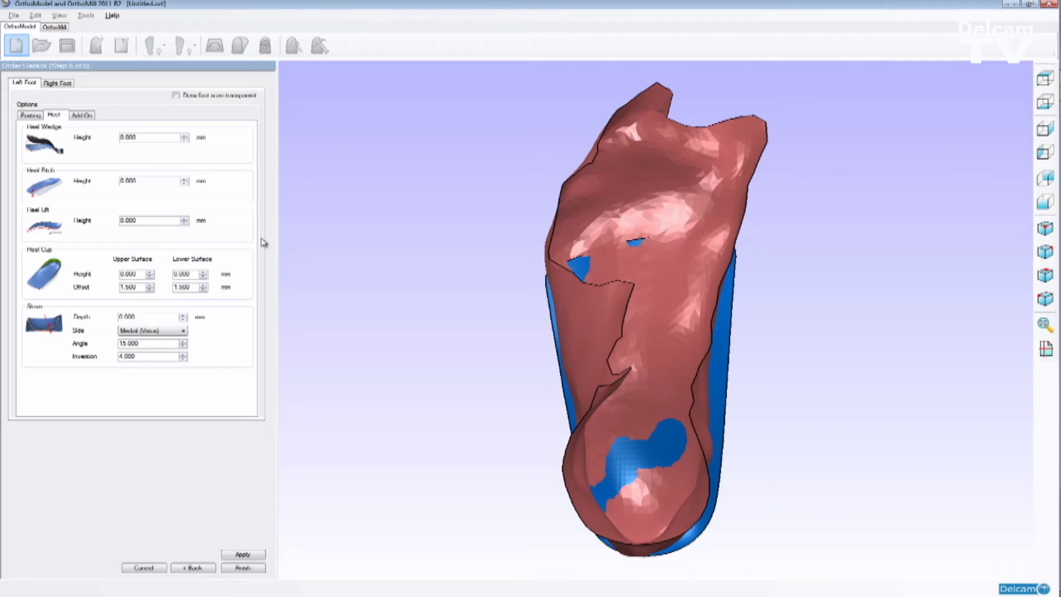
pyautogui.click(81, 115)
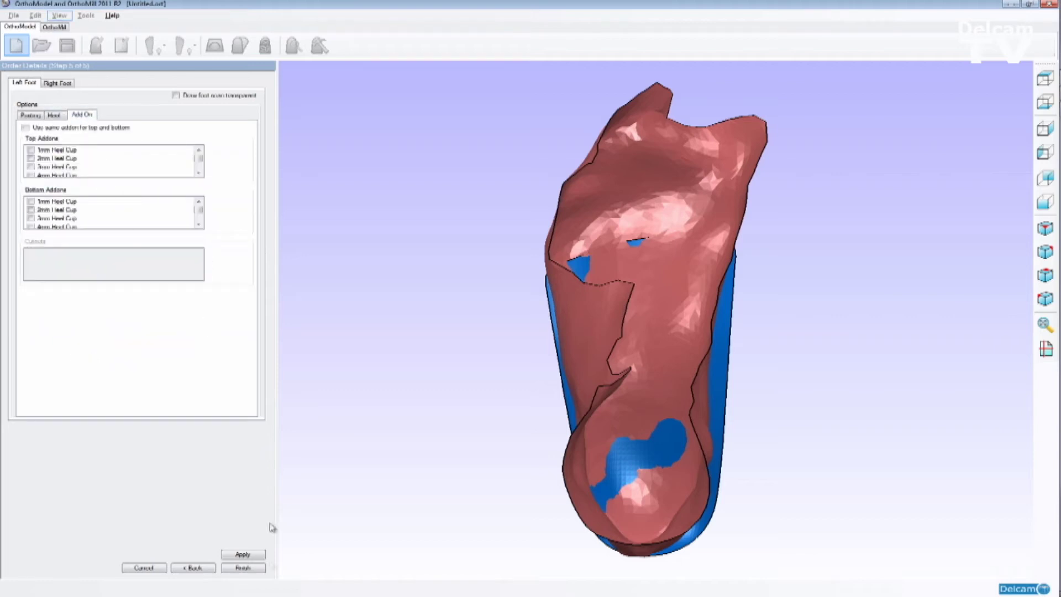
pyautogui.click(244, 568)
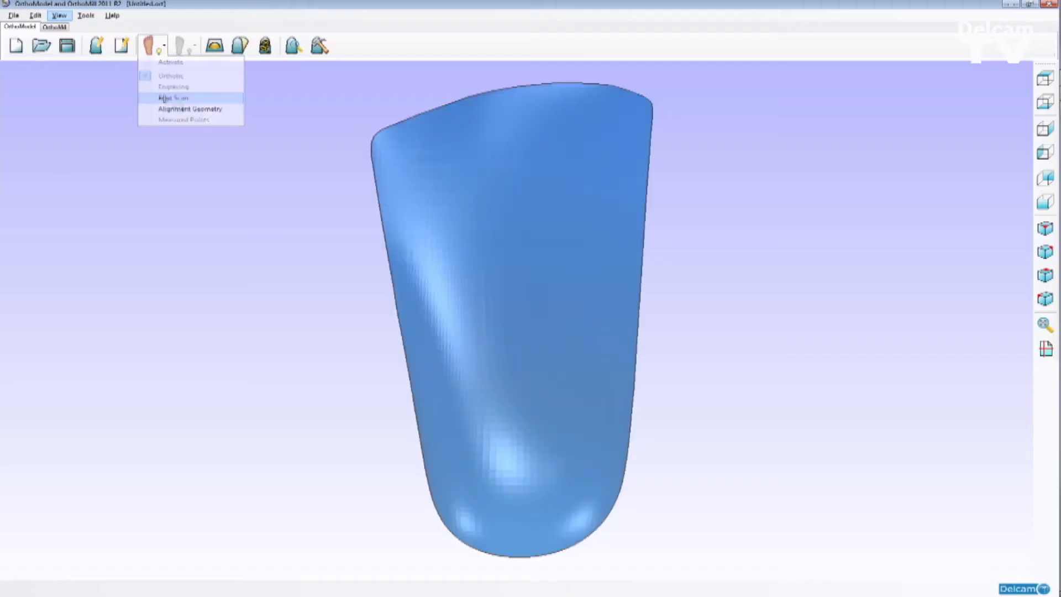
# Show the foot scan with the finished orthotic and examine their fit from the side and heel
pyautogui.click(166, 97)
pyautogui.moveTo(540, 436); pyautogui.dragTo(119, 359, button='middle')
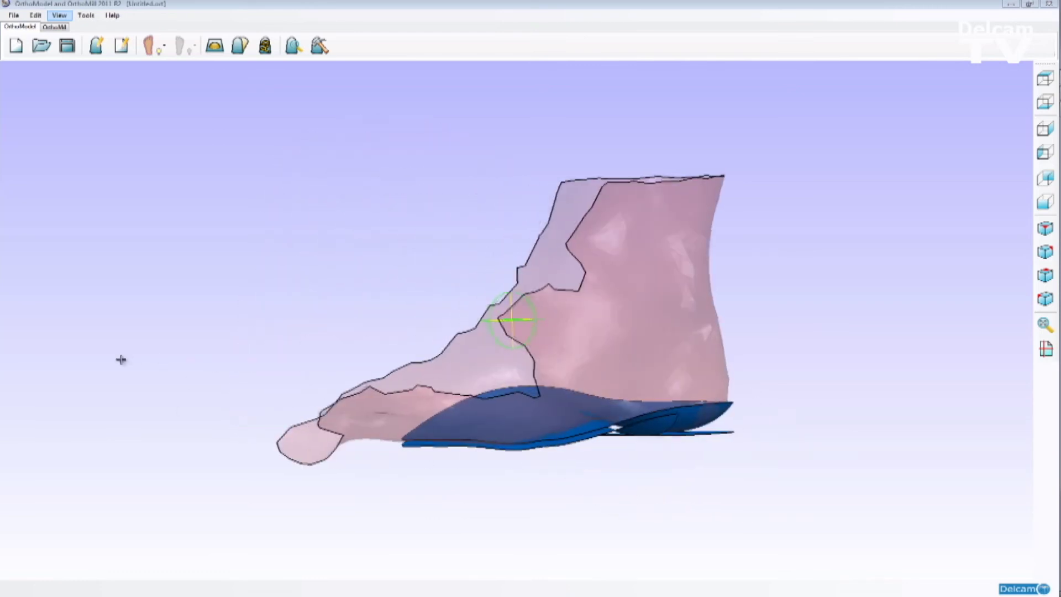
pyautogui.moveTo(742, 348); pyautogui.dragTo(318, 321, button='middle')
pyautogui.moveTo(403, 406); pyautogui.dragTo(298, 105, button='middle')
# Examine a dynamic section of the orthotic and foot scan by shifting the front plane through them
pyautogui.click(294, 46)
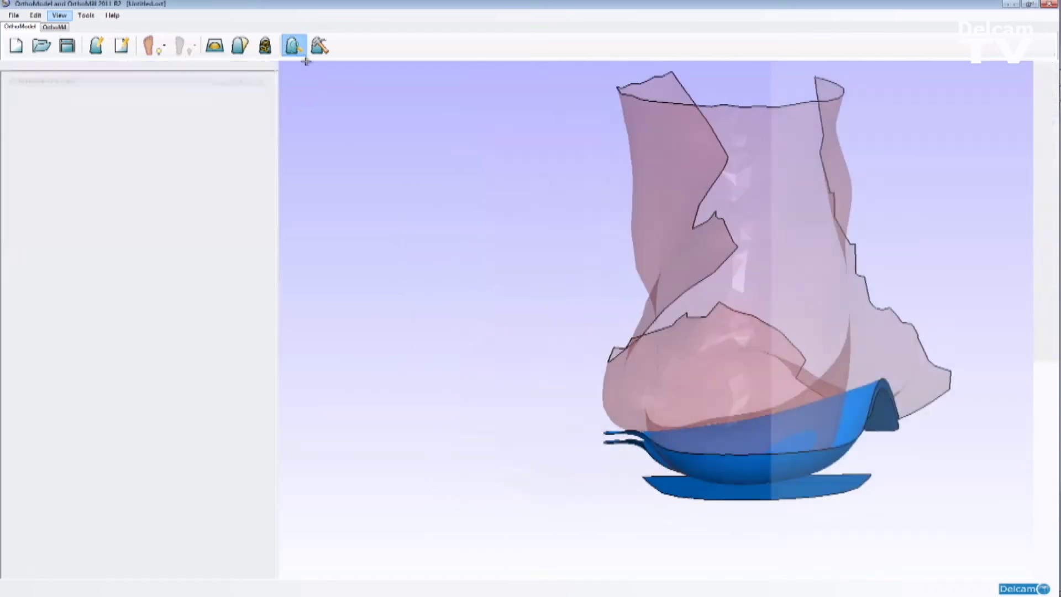
pyautogui.click(18, 150)
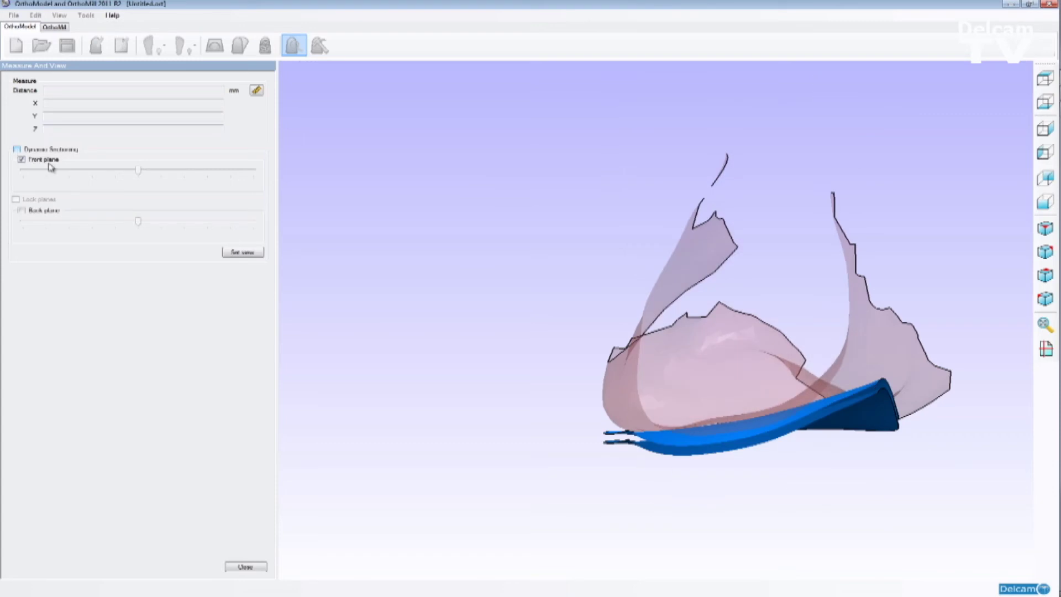
pyautogui.moveTo(139, 173); pyautogui.dragTo(208, 212)
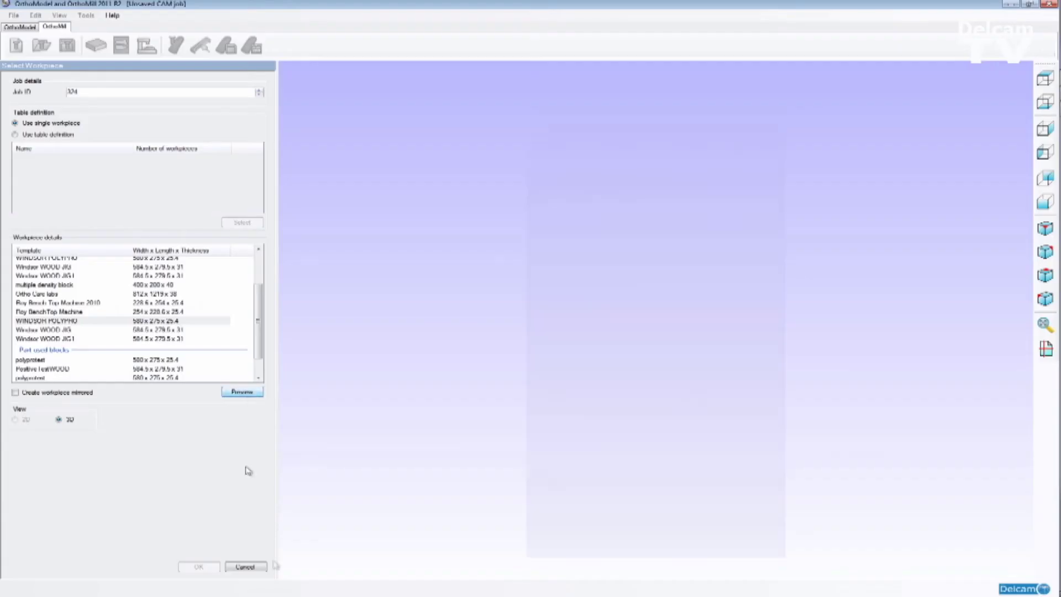
# Accept the WINDSOR POLYPRO workpiece and add the patient's new left orthotic job to the block for machining
pyautogui.click(200, 567)
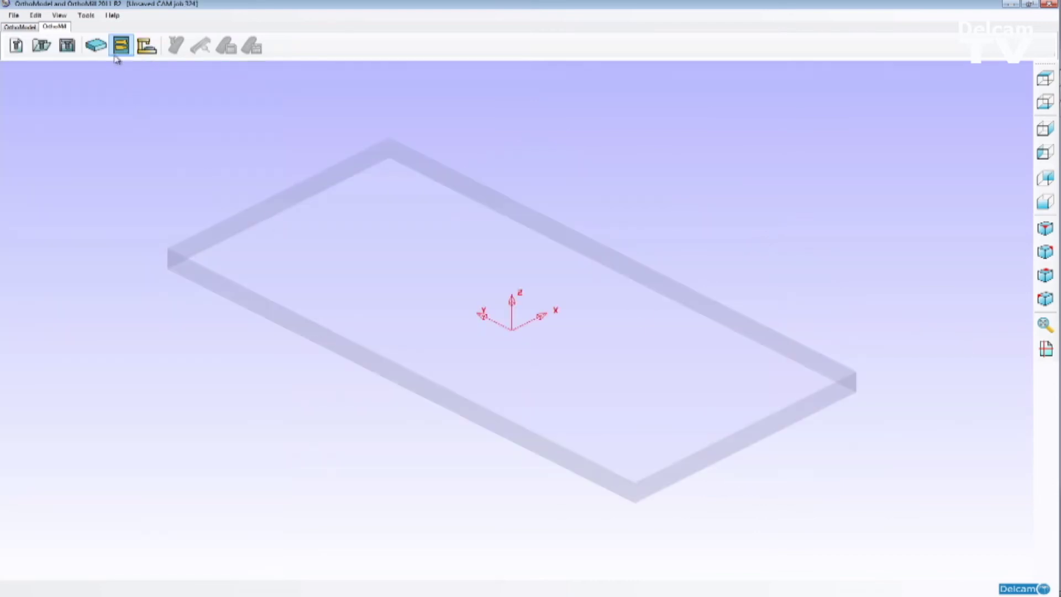
pyautogui.click(121, 46)
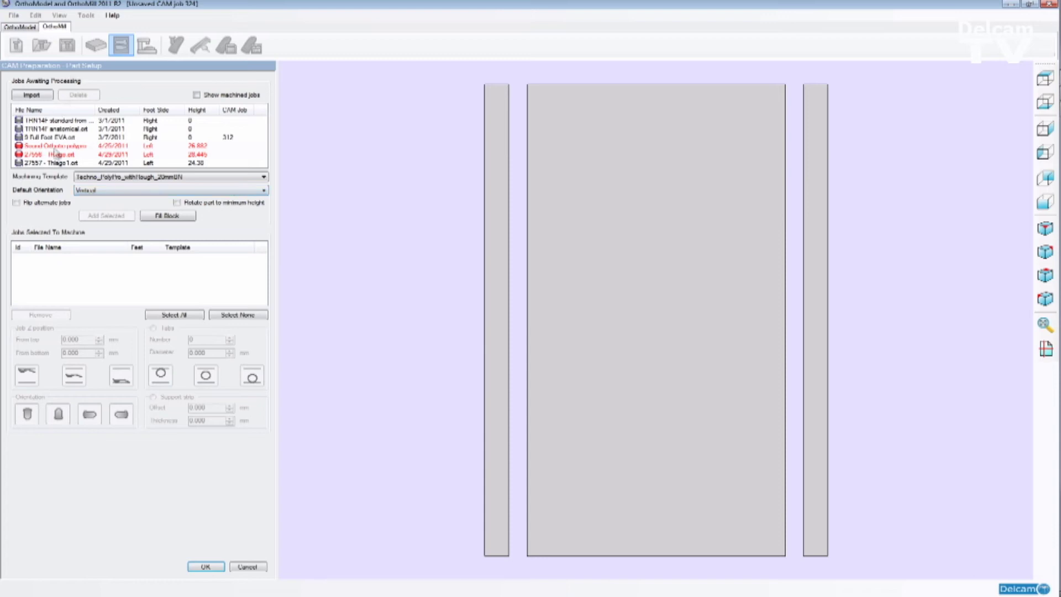
pyautogui.click(55, 163)
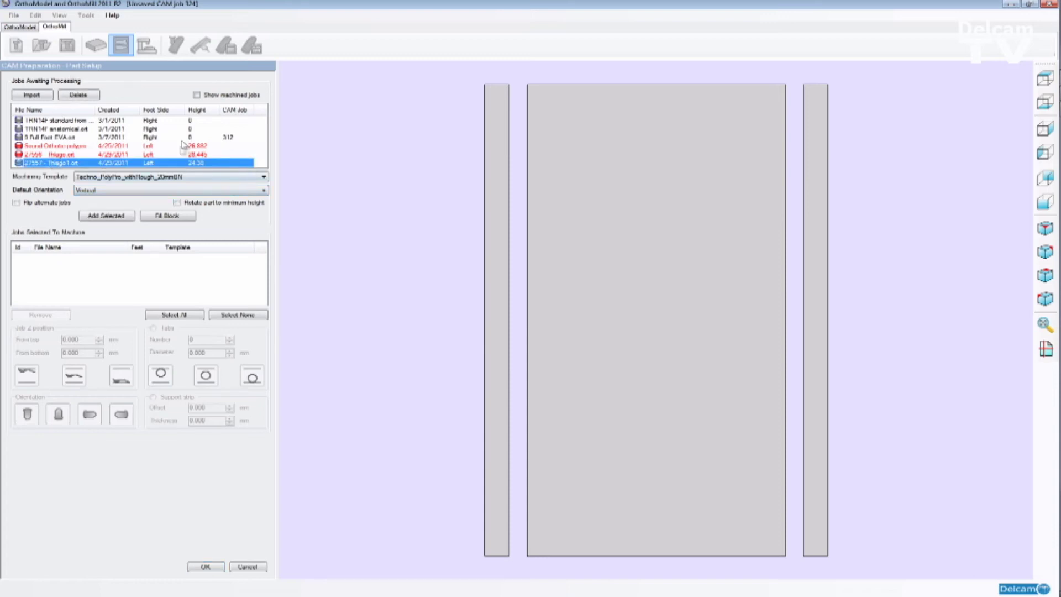
pyautogui.click(98, 217)
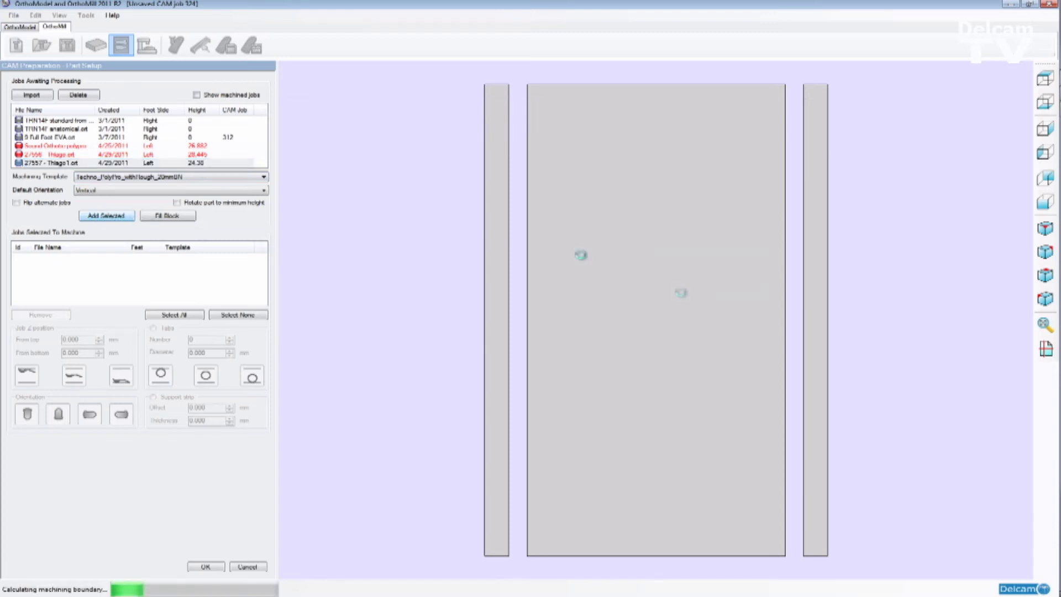
# Orient the orthotic vertically with its heel up, place it near the block's upper-left corner and accept the part setup
pyautogui.moveTo(589, 142)
pyautogui.mouseDown()
pyautogui.moveTo(621, 171)
pyautogui.moveTo(720, 159)
pyautogui.moveTo(615, 145)
pyautogui.moveTo(586, 391)
pyautogui.moveTo(748, 360)
pyautogui.moveTo(611, 147)
pyautogui.moveTo(602, 156)
pyautogui.mouseUp()
pyautogui.moveTo(658, 102); pyautogui.dragTo(558, 221)
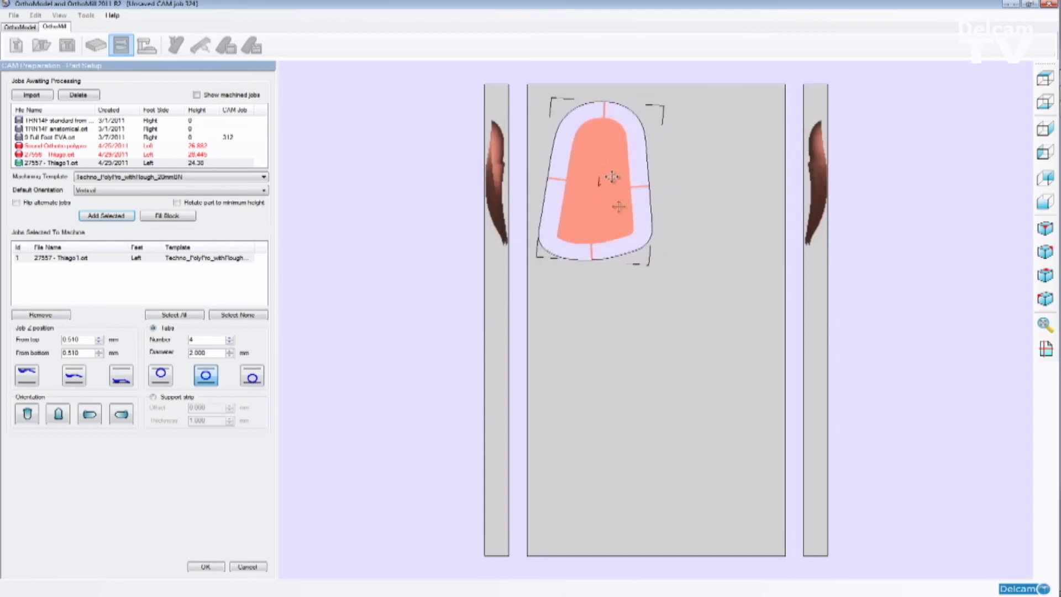
pyautogui.click(55, 416)
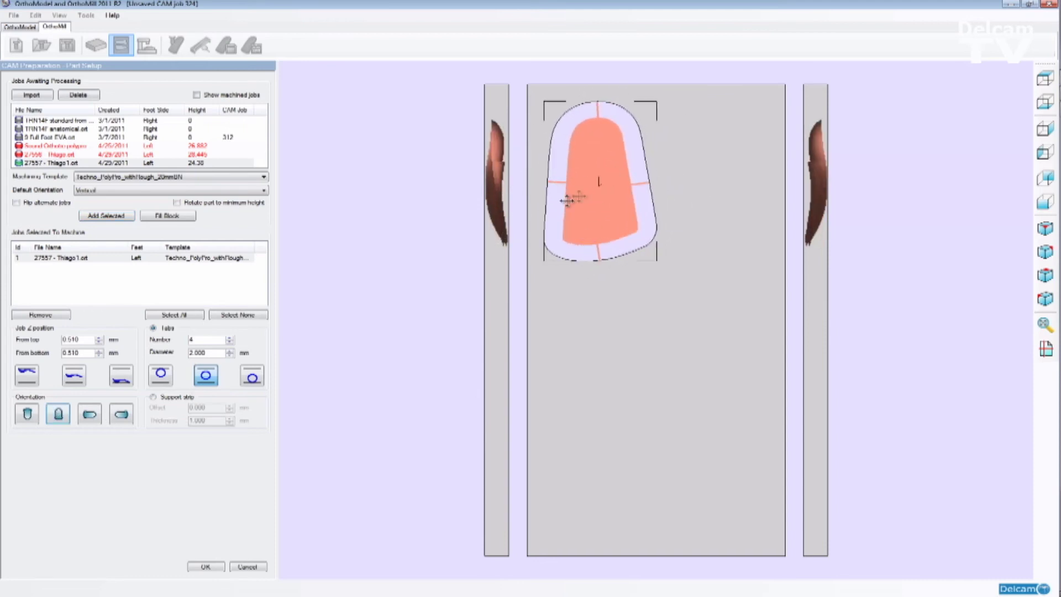
pyautogui.moveTo(583, 178); pyautogui.dragTo(599, 161)
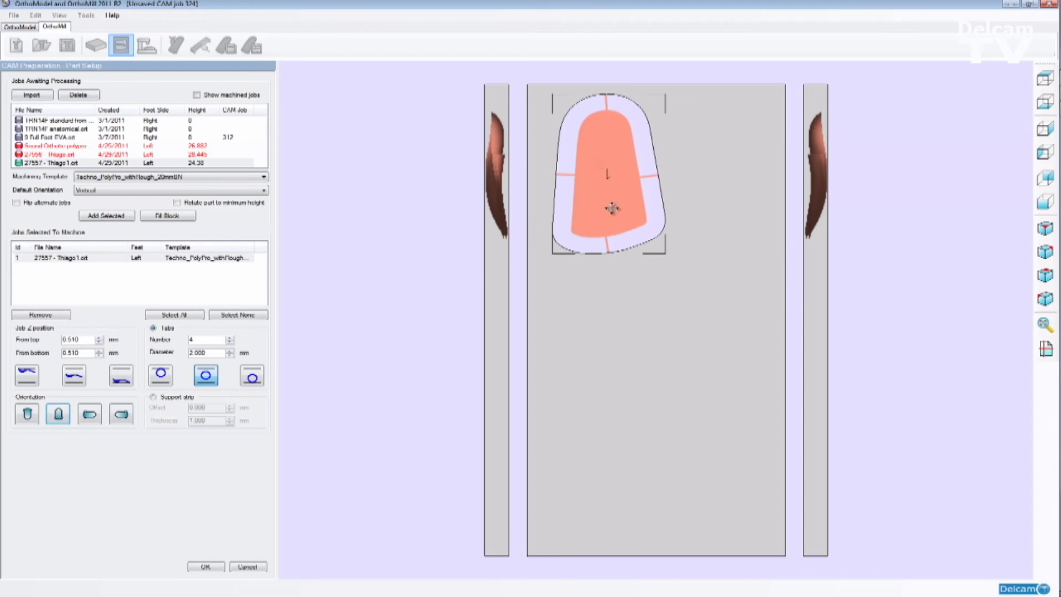
pyautogui.click(206, 569)
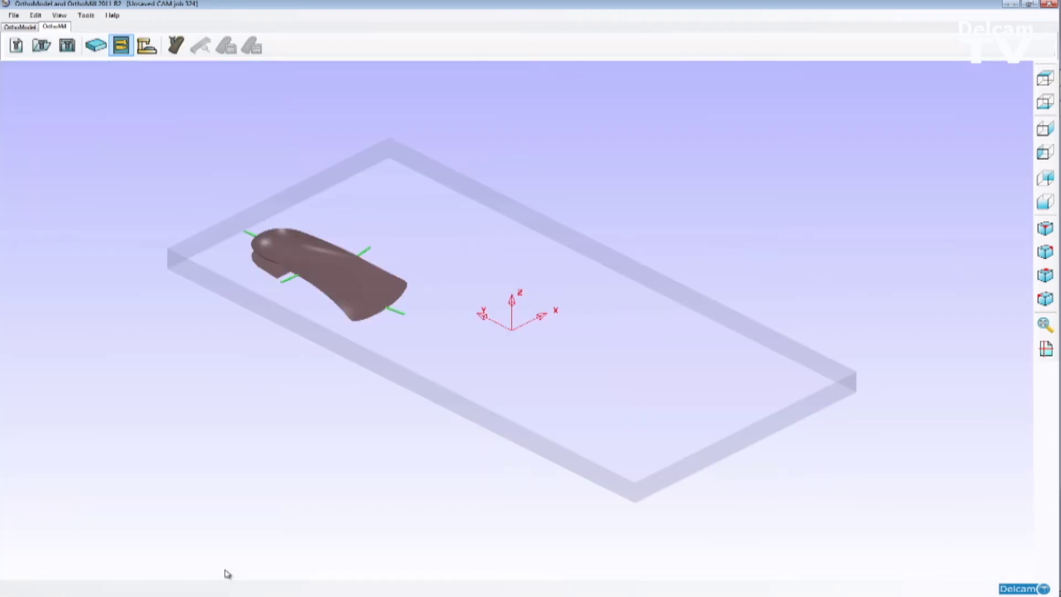
# Calculate the orthotic's machining toolpaths and simulate the Top toolpath
pyautogui.click(185, 46)
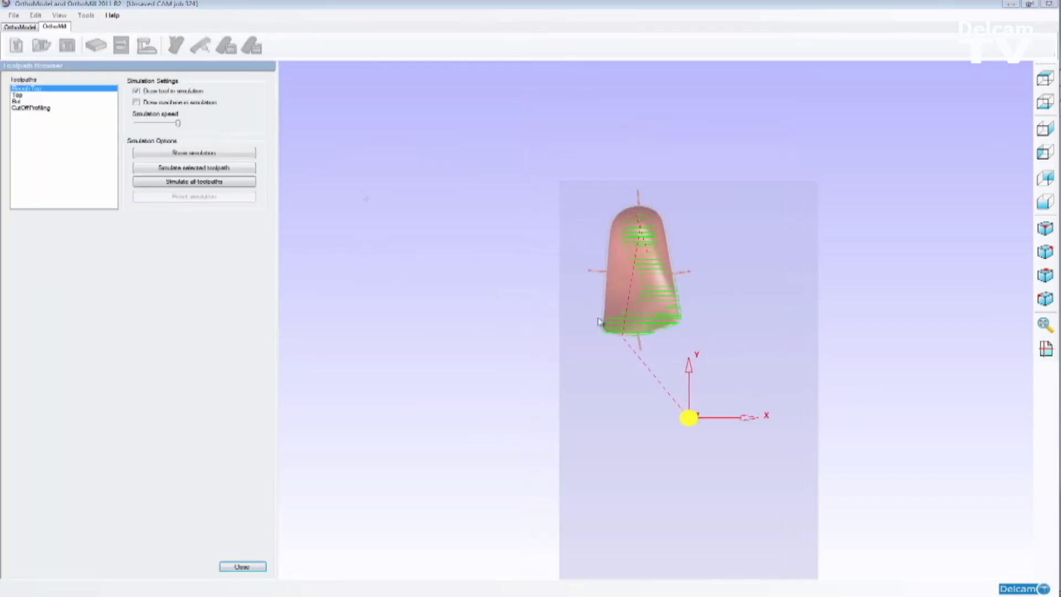
pyautogui.click(22, 95)
pyautogui.moveTo(808, 393); pyautogui.dragTo(943, 170, button='middle')
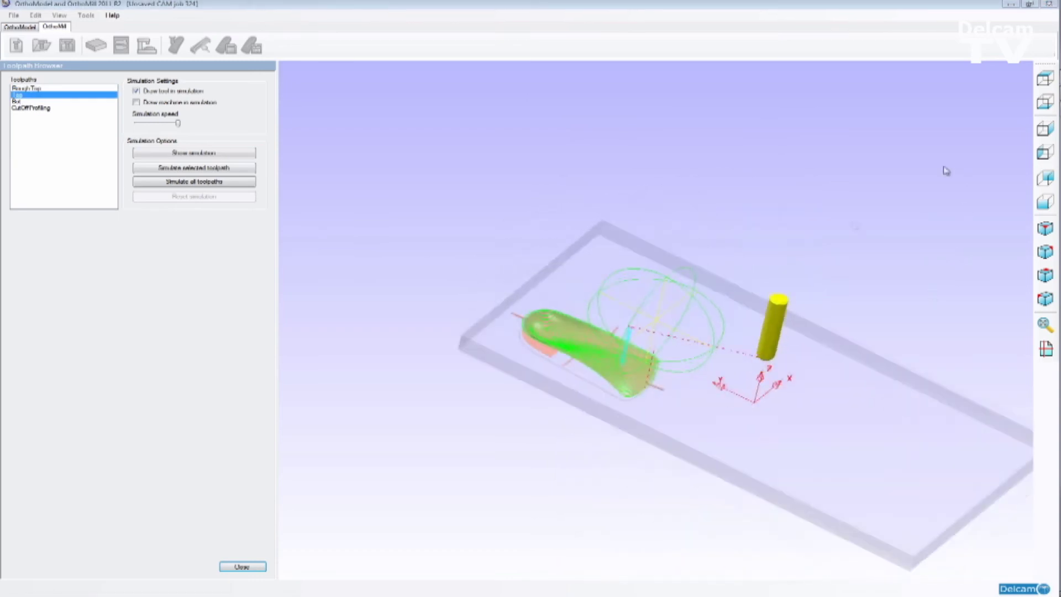
pyautogui.scroll(5, 794, 309)
pyautogui.scroll(-4, 796, 305)
pyautogui.moveTo(801, 301); pyautogui.dragTo(521, 197, button='middle')
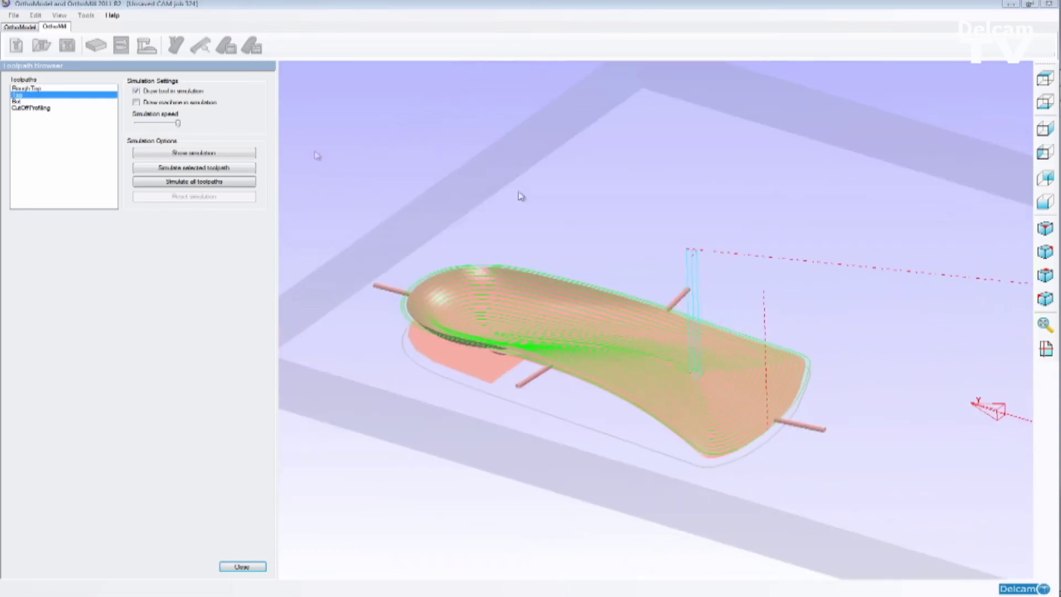
pyautogui.click(191, 169)
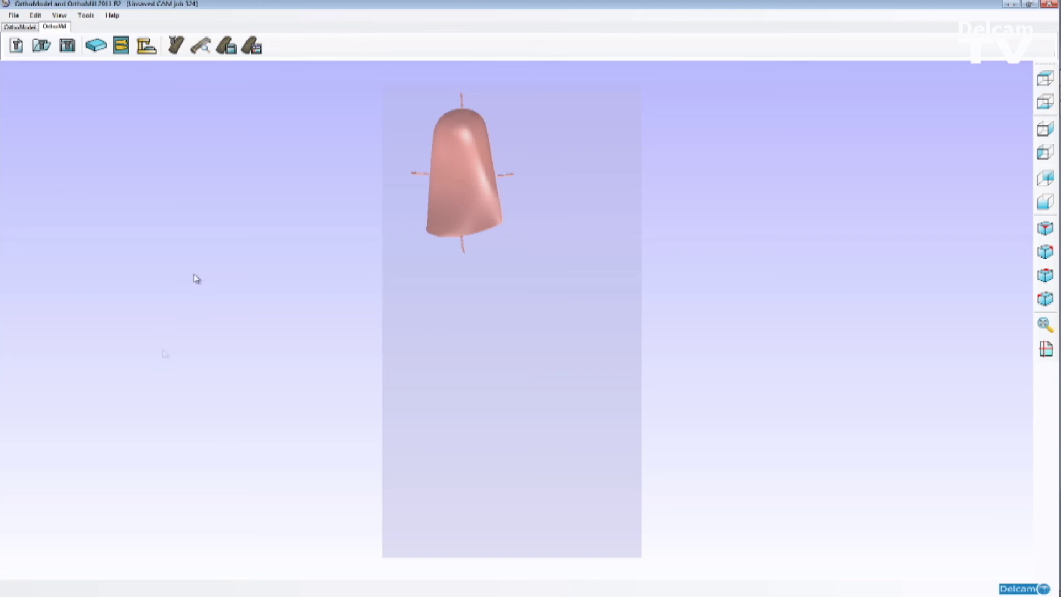
# Open the machining job's setup sheet and generate its print preview
pyautogui.click(252, 46)
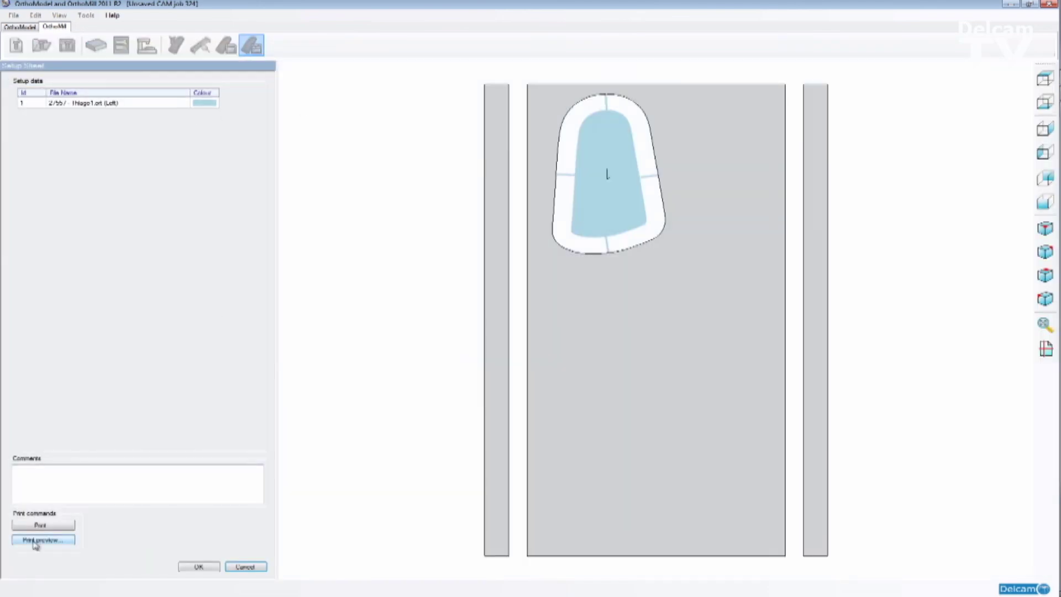
pyautogui.click(37, 541)
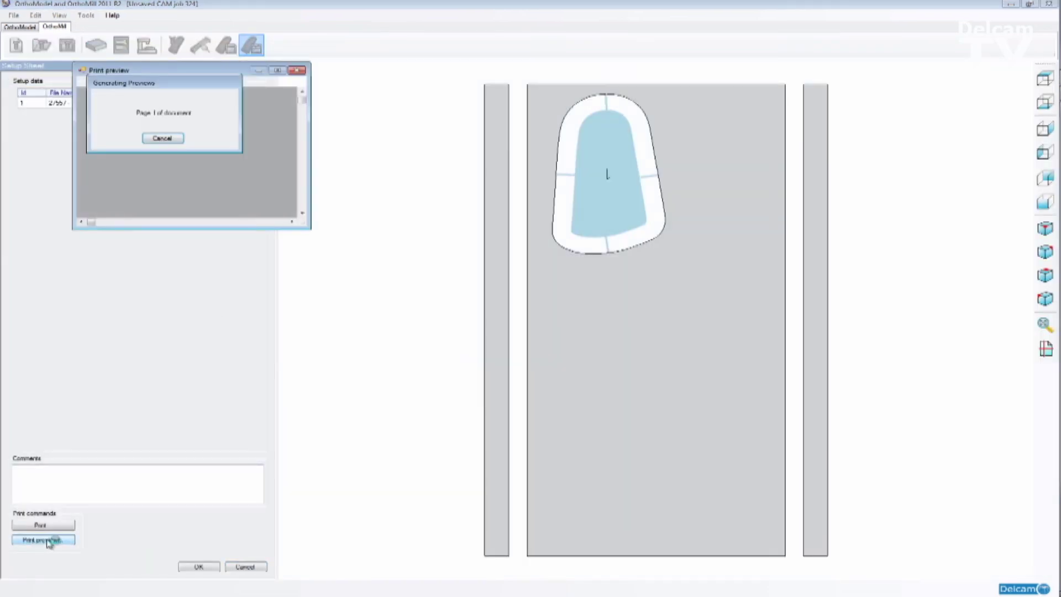